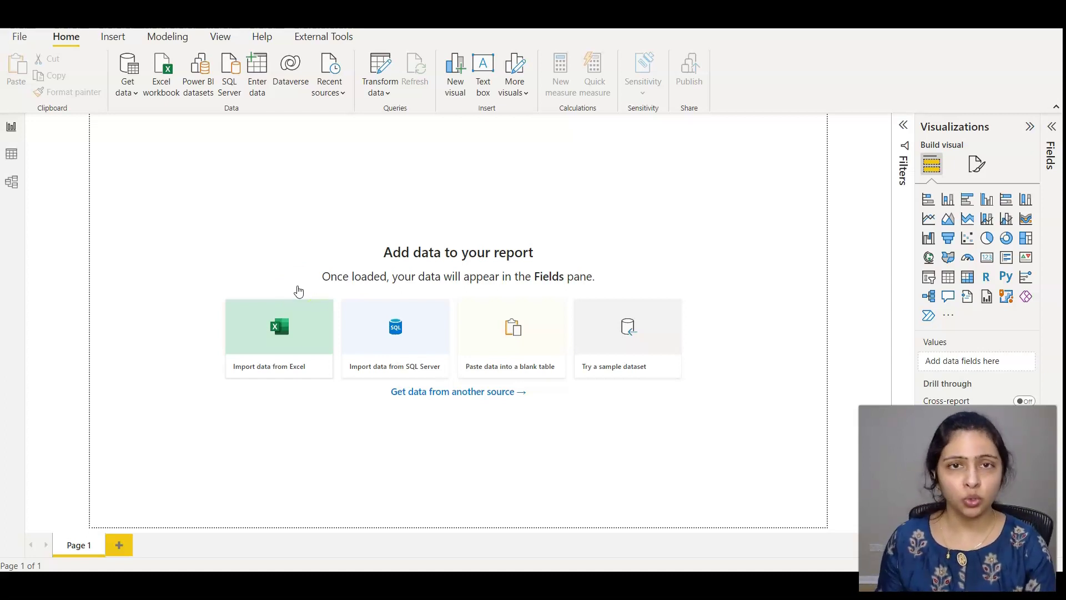
Start a SQL Server database import and copy the local server name from SSMS.
{"action": "left_click", "coordinate": [137, 92]}
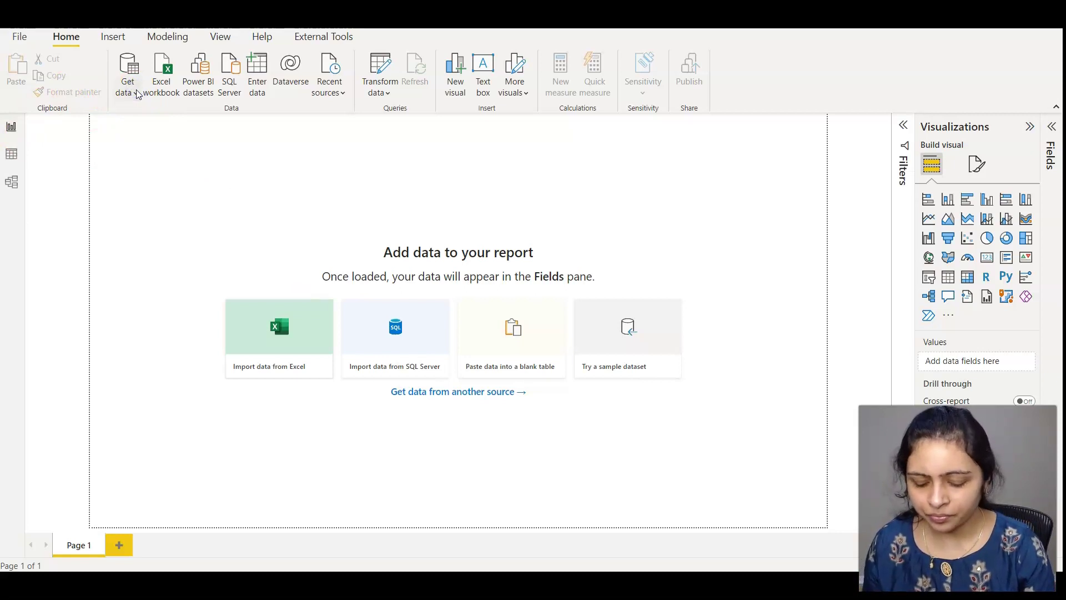
{"action": "left_click", "coordinate": [125, 88]}
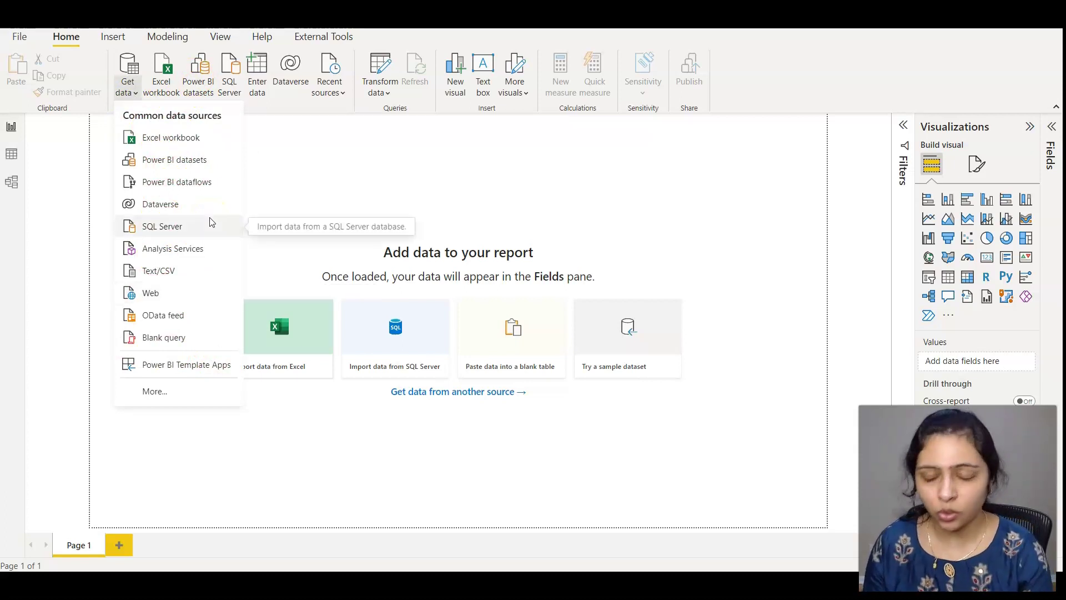
{"action": "left_click", "coordinate": [162, 229]}
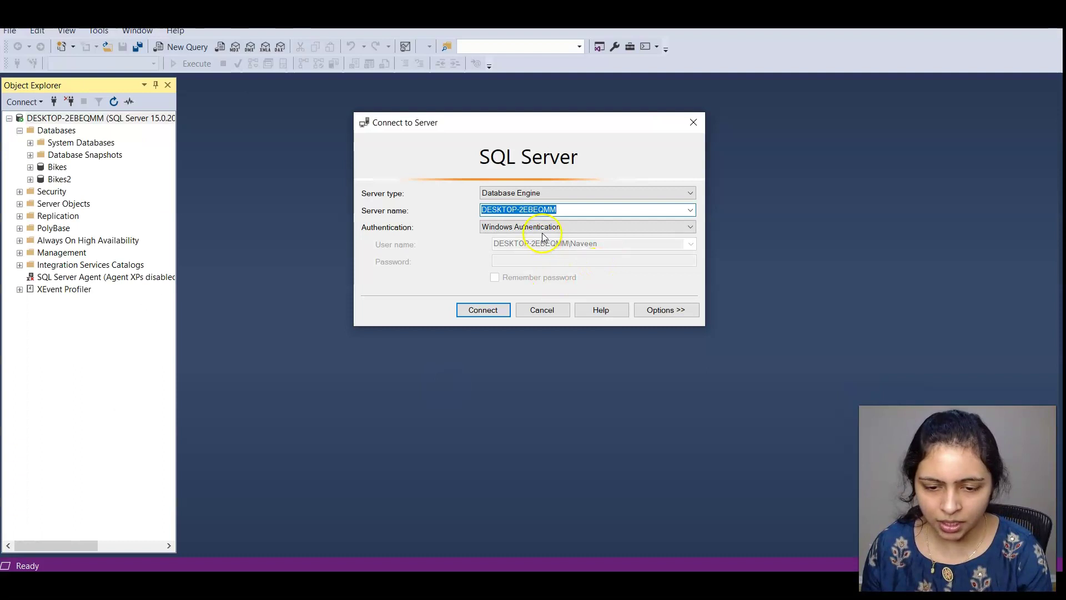
{"action": "left_click_drag", "start_coordinate": [569, 210], "coordinate": [343, 209]}
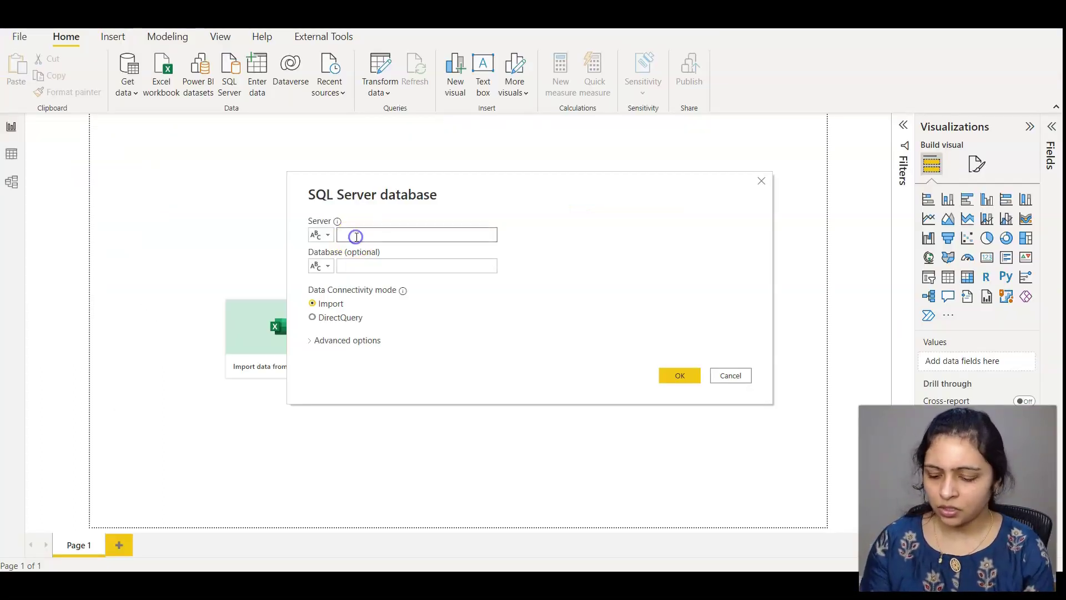
Connect in Import mode to the Bikes database using the pasted local server name.
{"action": "type", "text": "DESKTOP-2EBEQMM"}
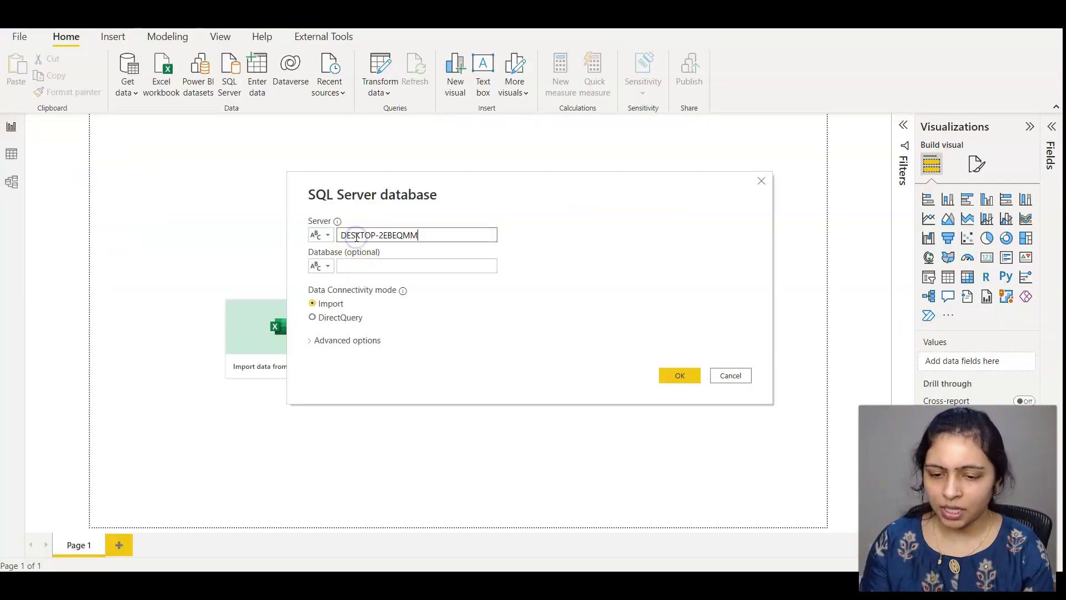
{"action": "left_click", "coordinate": [386, 269]}
{"action": "type", "text": "Bikes"}
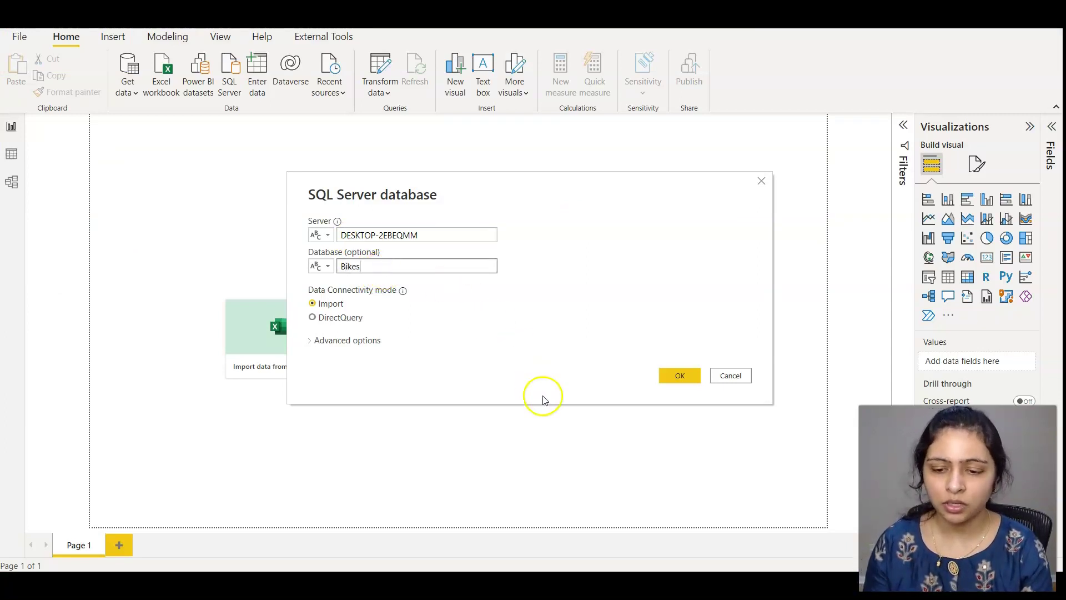
{"action": "left_click", "coordinate": [683, 374]}
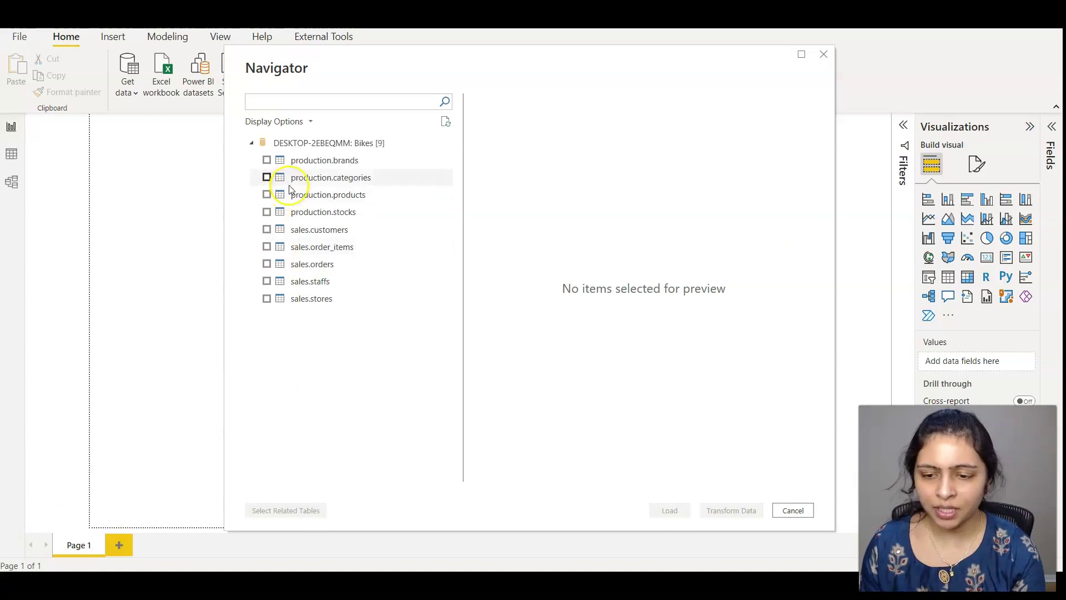
Tick and preview production.brands, production.categories and production.products, then send them to Transform Data.
{"action": "left_click", "coordinate": [266, 159]}
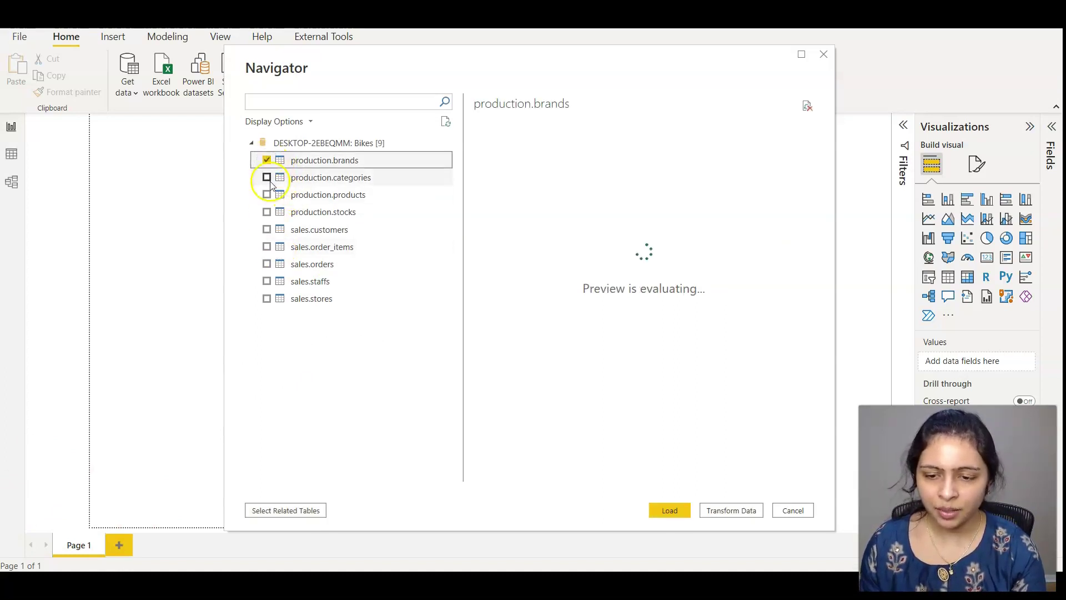
{"action": "left_click", "coordinate": [267, 177]}
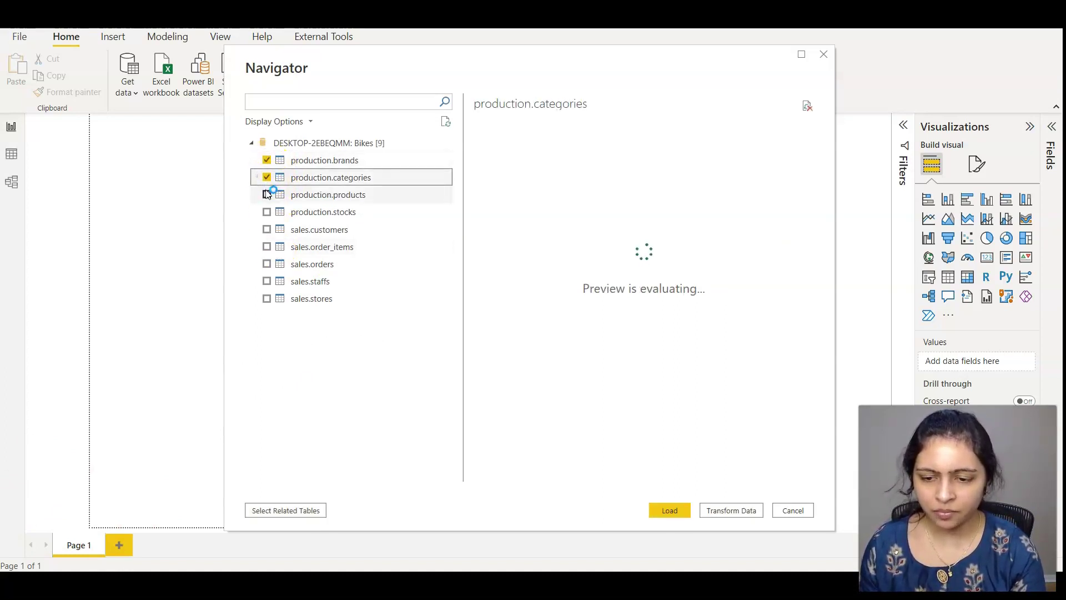
{"action": "left_click", "coordinate": [266, 193]}
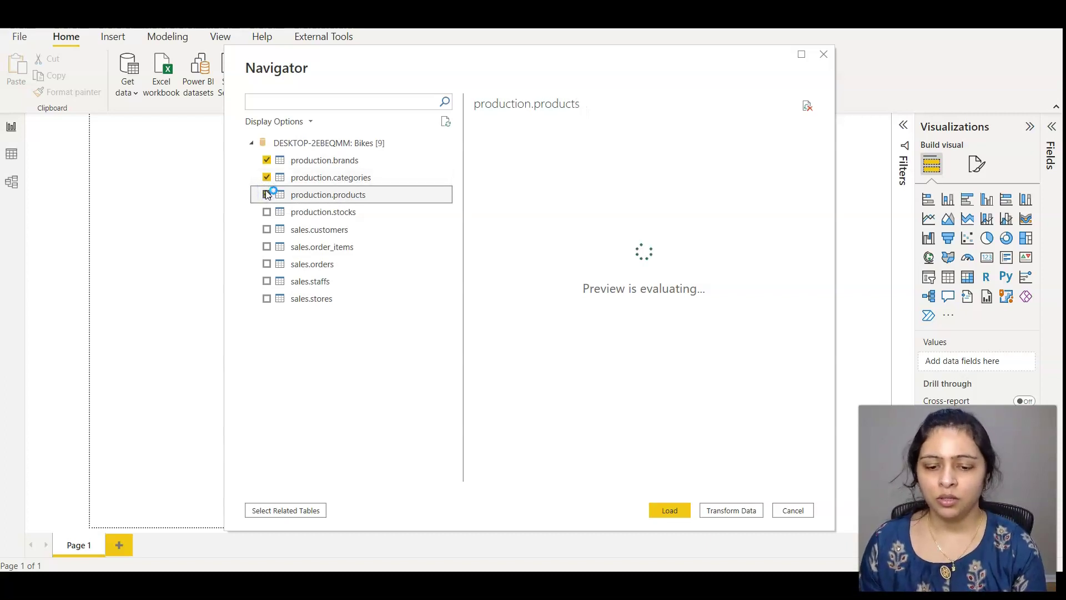
{"action": "left_click", "coordinate": [267, 193]}
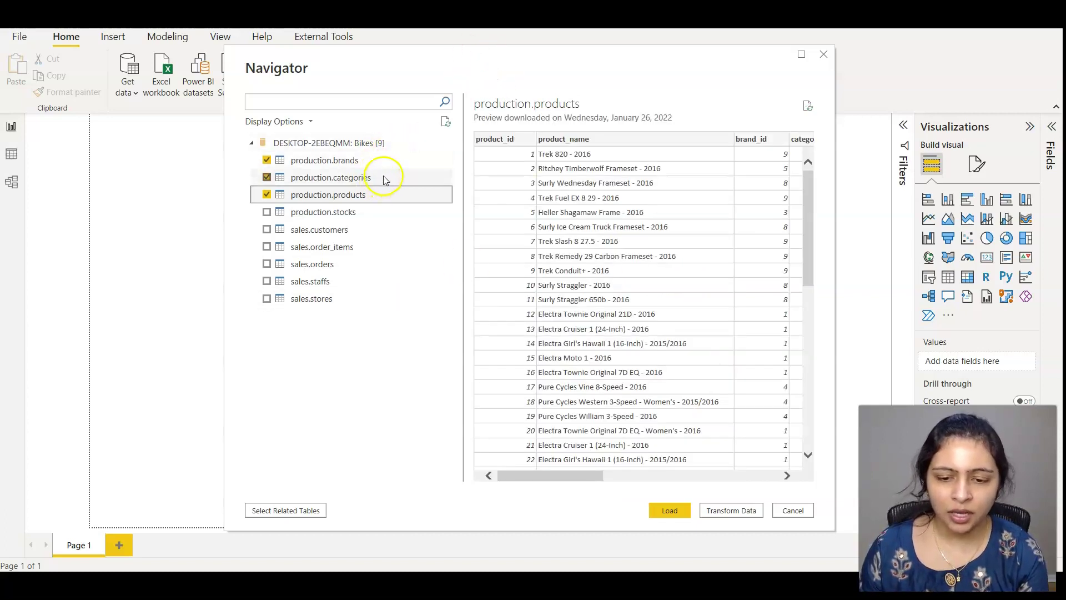
{"action": "left_click", "coordinate": [360, 160]}
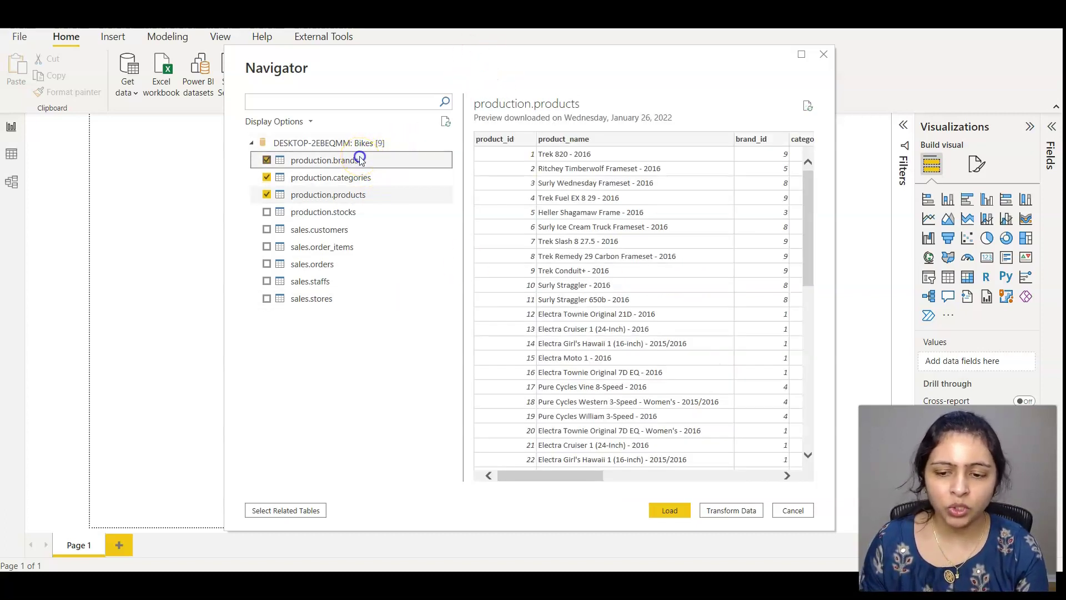
{"action": "left_click", "coordinate": [571, 141]}
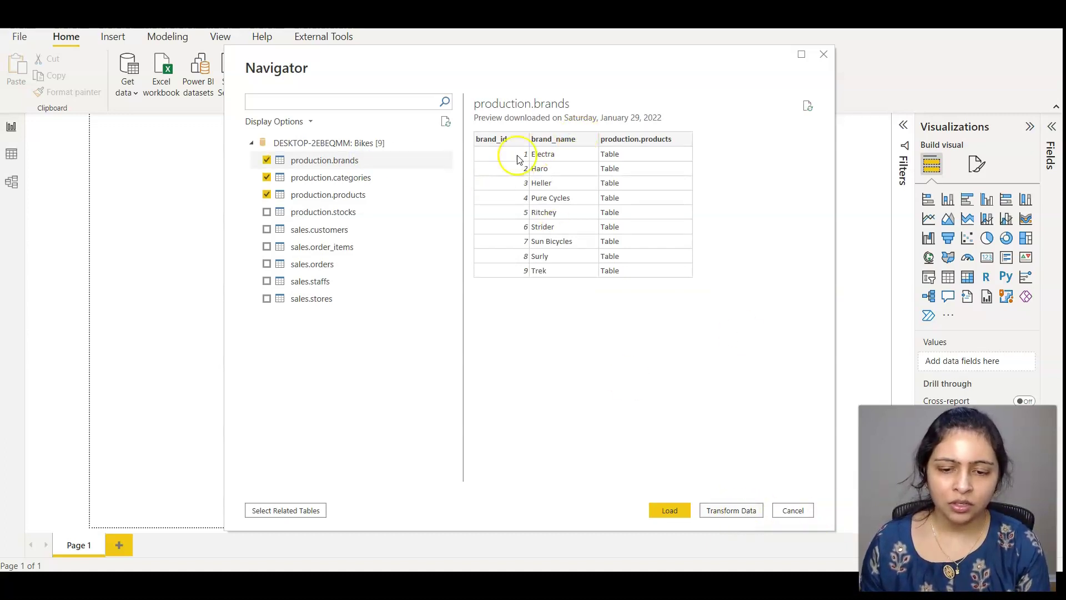
{"action": "left_click", "coordinate": [732, 509]}
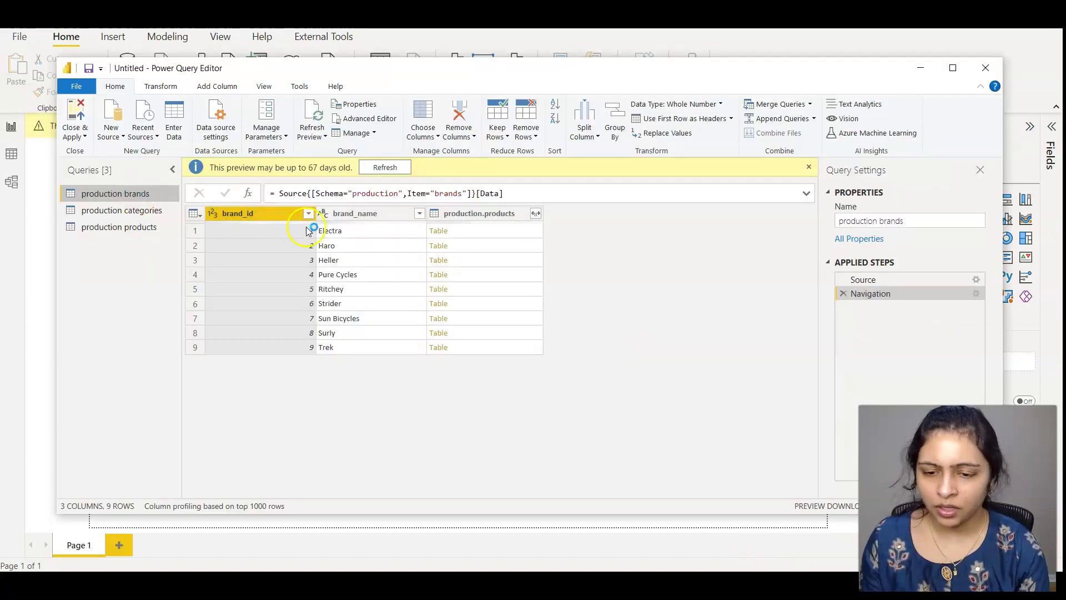
Rename the brand_name column of production brands to brand_names.
{"action": "left_click", "coordinate": [386, 215]}
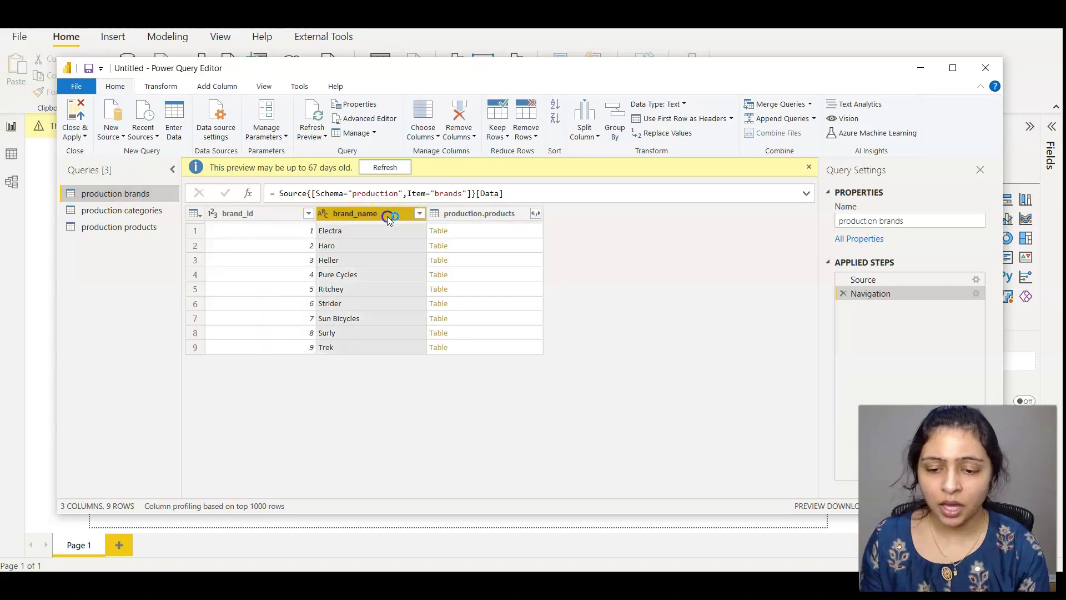
{"action": "double_click", "coordinate": [387, 216]}
{"action": "left_click", "coordinate": [388, 217]}
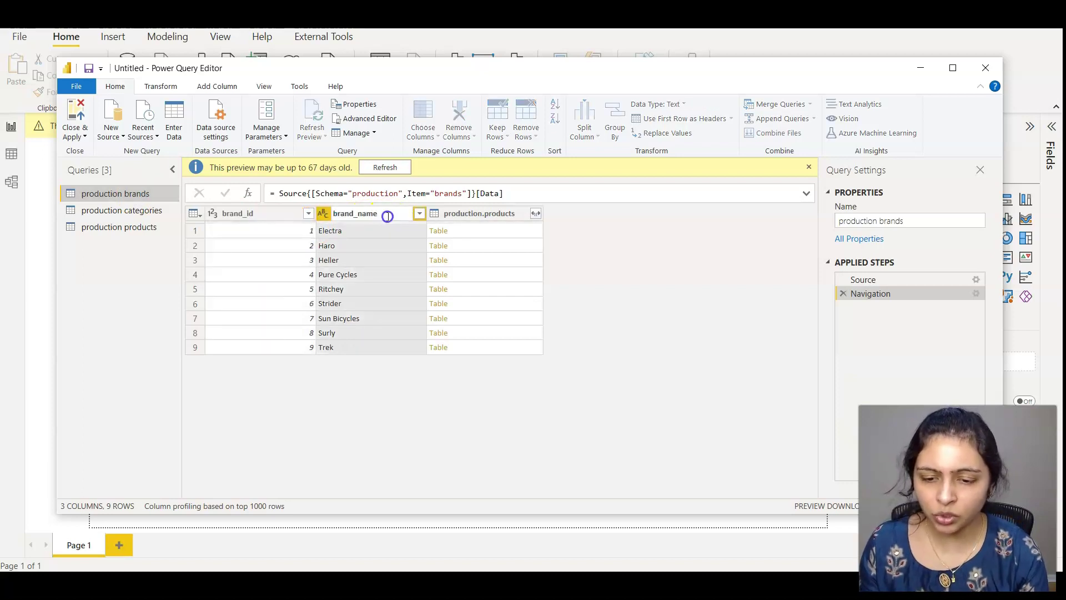
{"action": "type", "text": "s"}
{"action": "key", "text": "Return"}
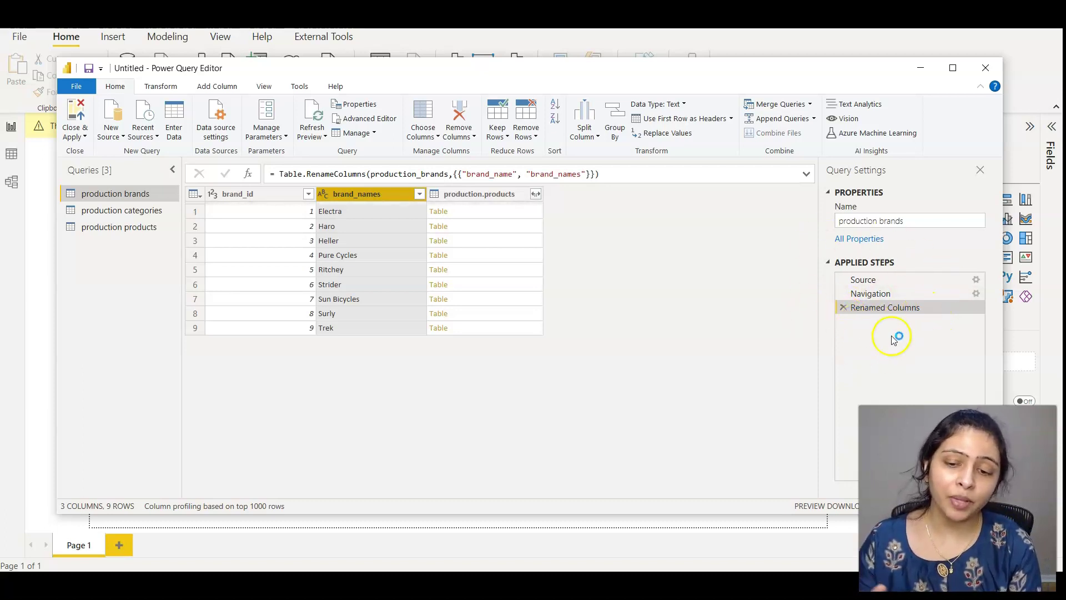
Review the rename in Applied Steps, then Close & Apply to load the three tables.
{"action": "left_click", "coordinate": [883, 299]}
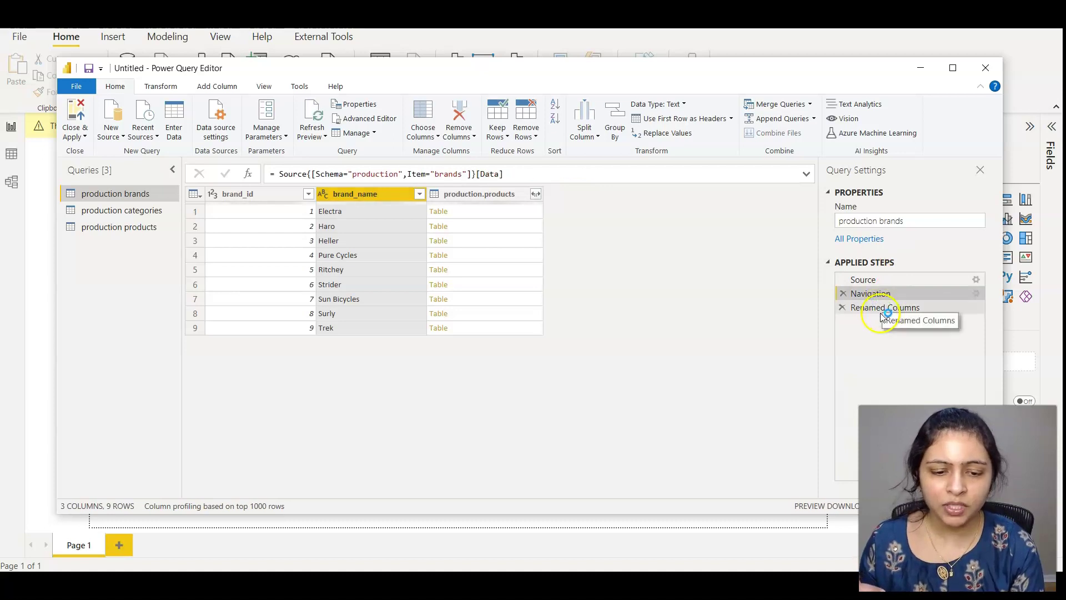
{"action": "left_click", "coordinate": [882, 312]}
{"action": "left_click", "coordinate": [608, 173]}
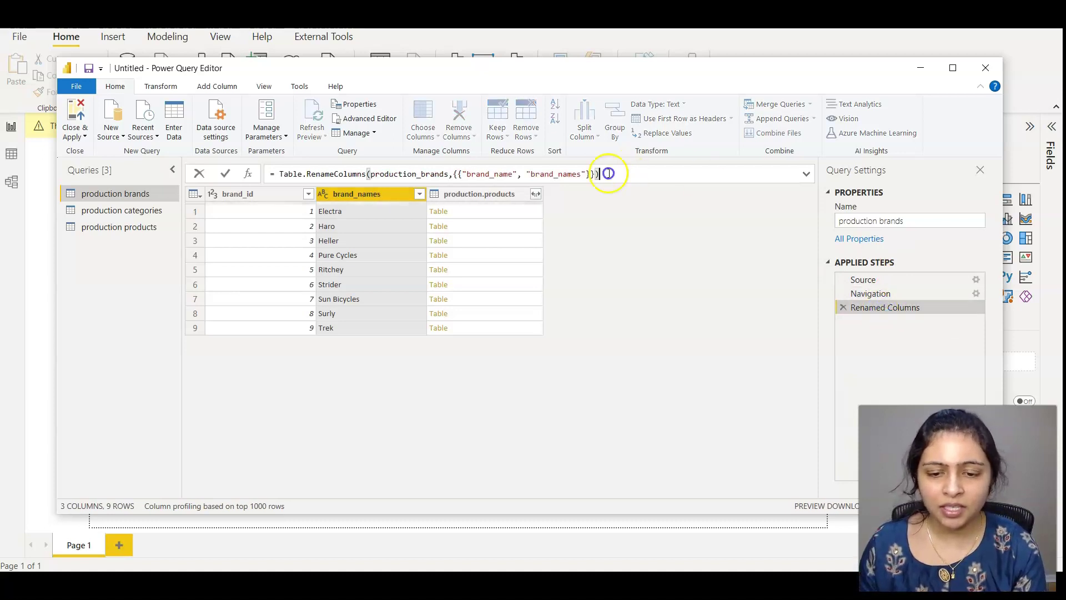
{"action": "key", "text": "ctrl+a"}
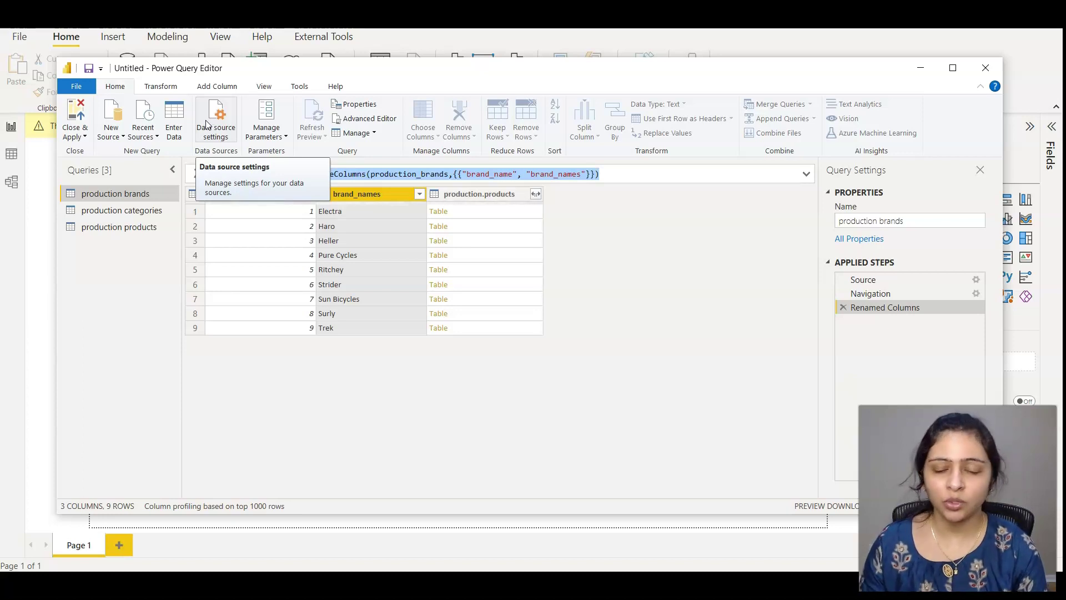
{"action": "left_click", "coordinate": [321, 385]}
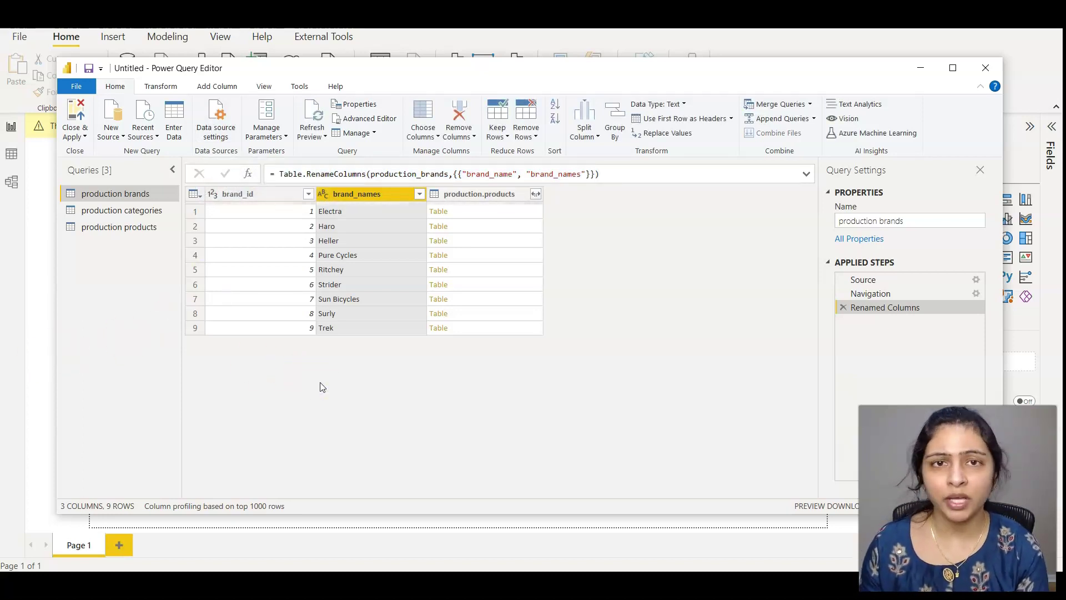
{"action": "left_click", "coordinate": [78, 115]}
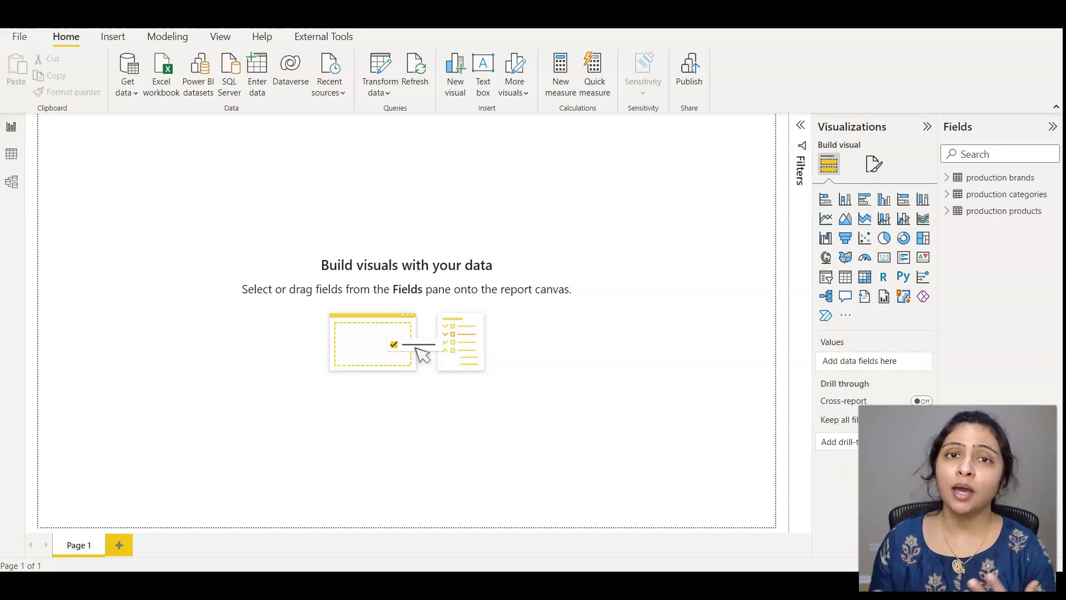
{"action": "left_click", "coordinate": [12, 181]}
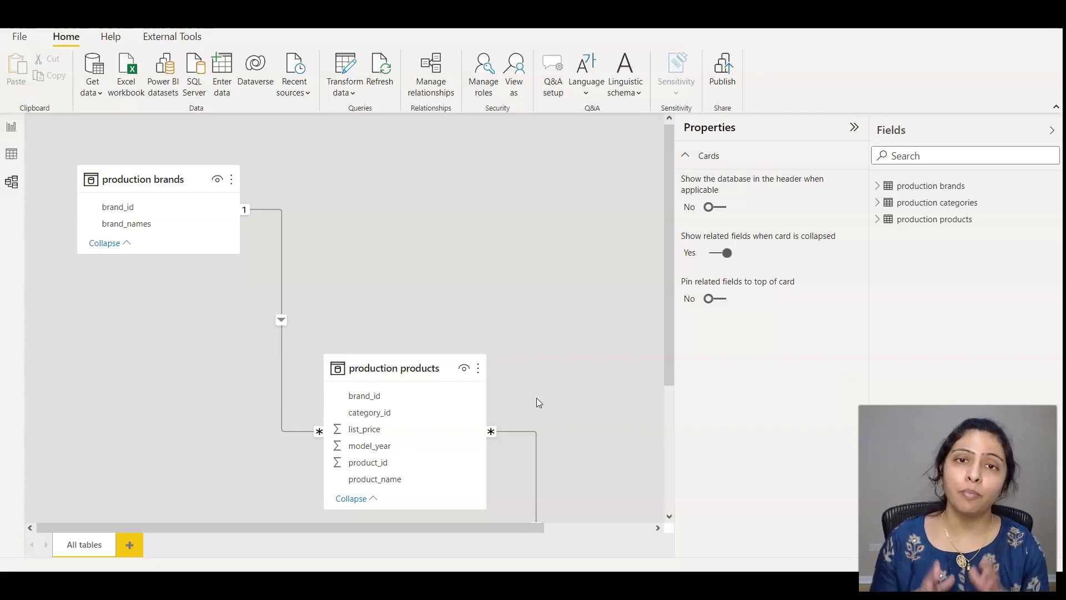
{"action": "left_click", "coordinate": [9, 188]}
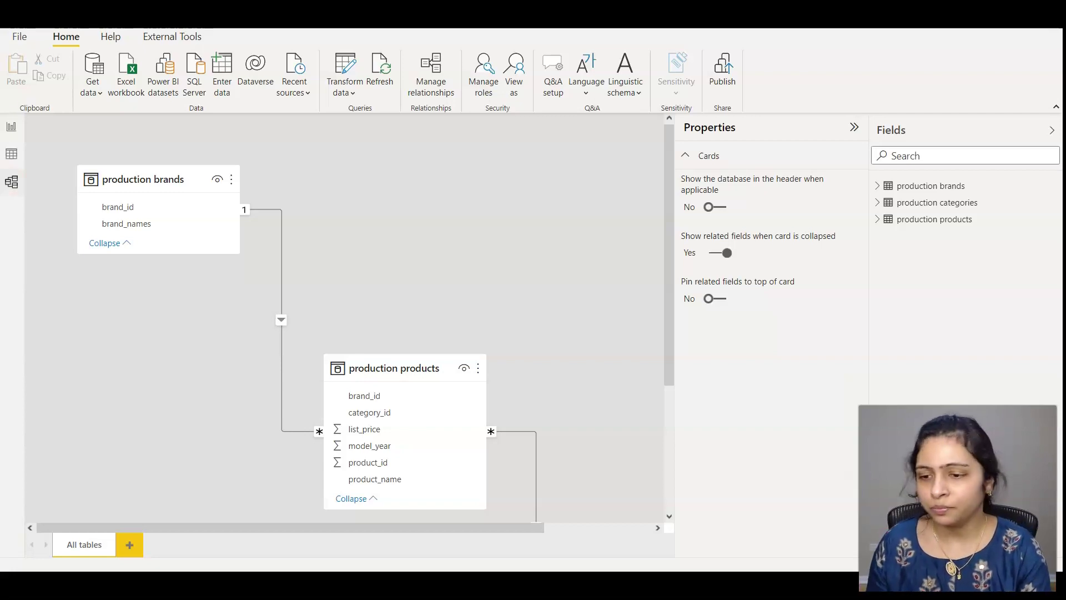
{"action": "left_click", "coordinate": [12, 133]}
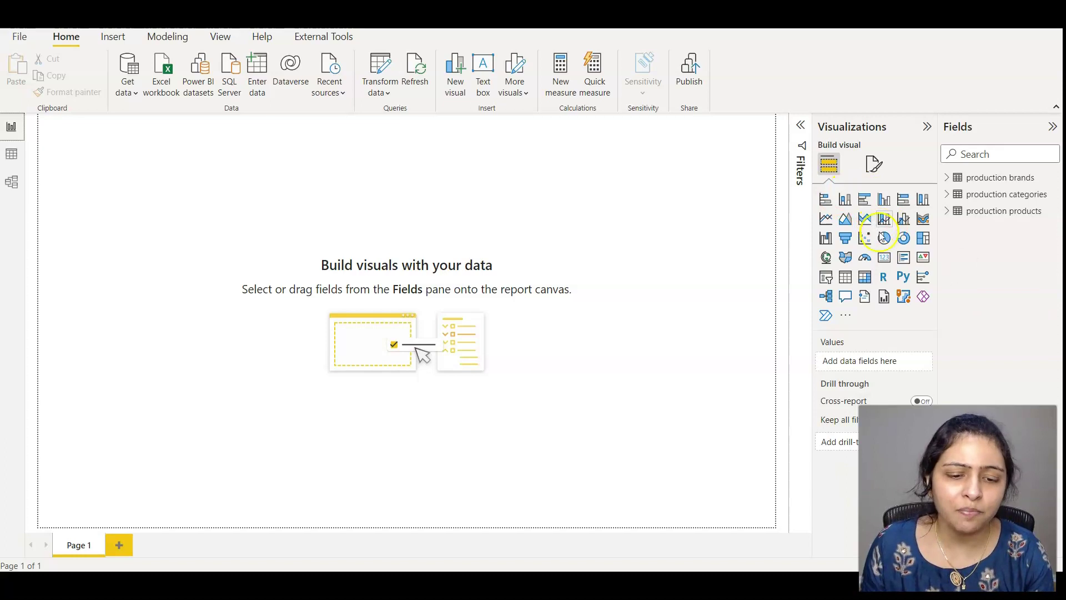
Add a column chart of production products list_price broken down by production brands brand_names.
{"action": "left_click", "coordinate": [994, 297]}
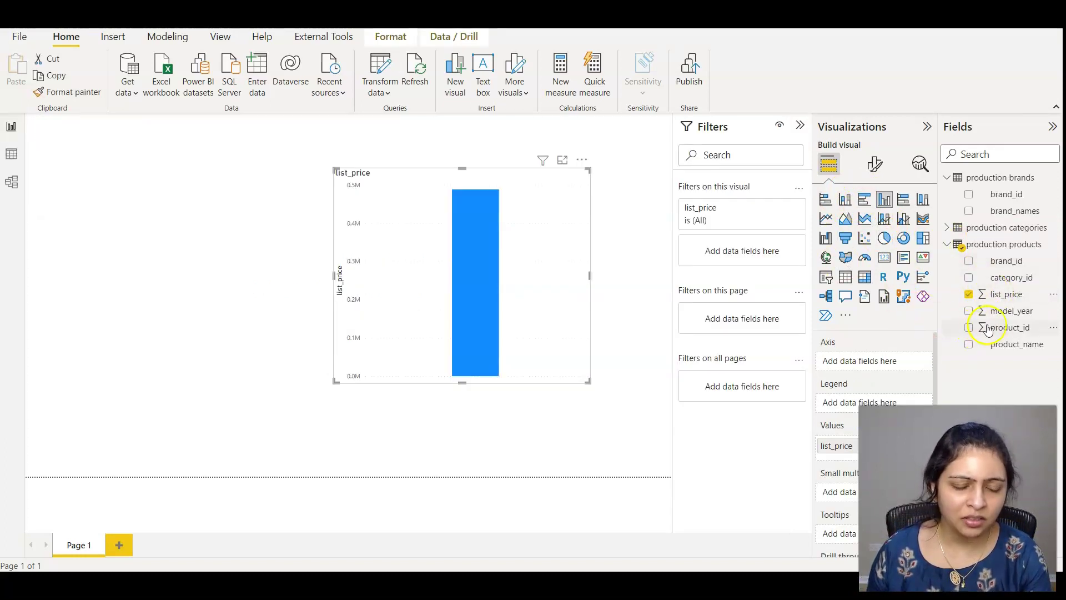
{"action": "left_click", "coordinate": [969, 212]}
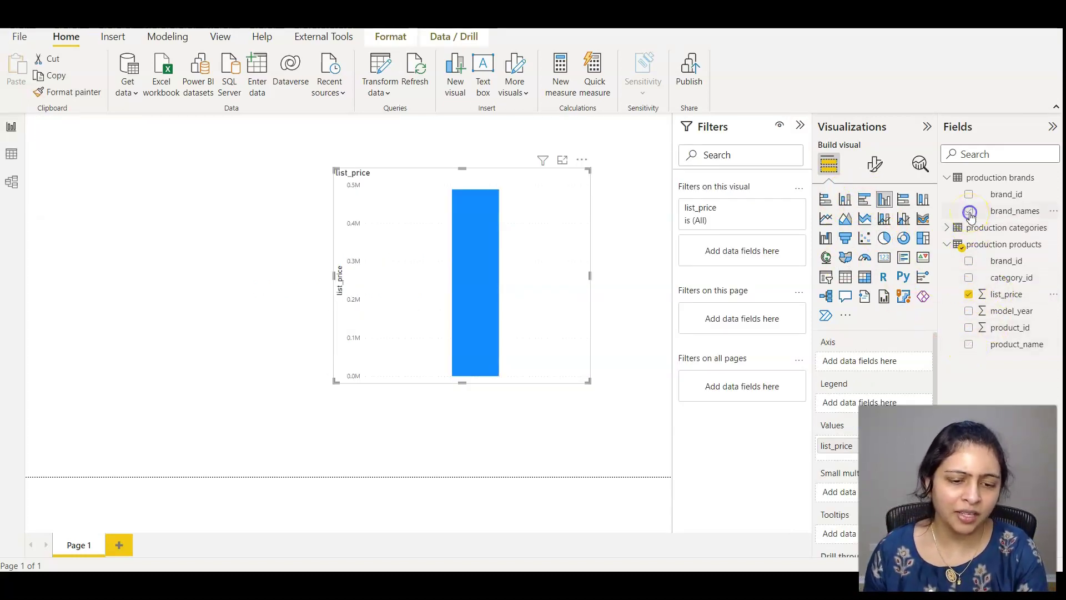
{"action": "left_click", "coordinate": [331, 502]}
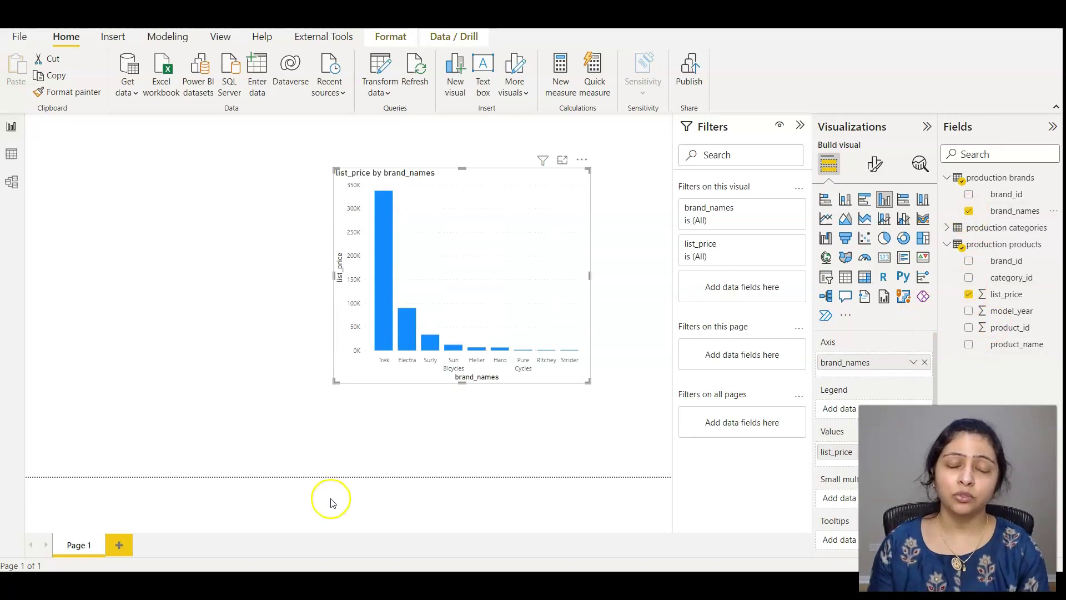